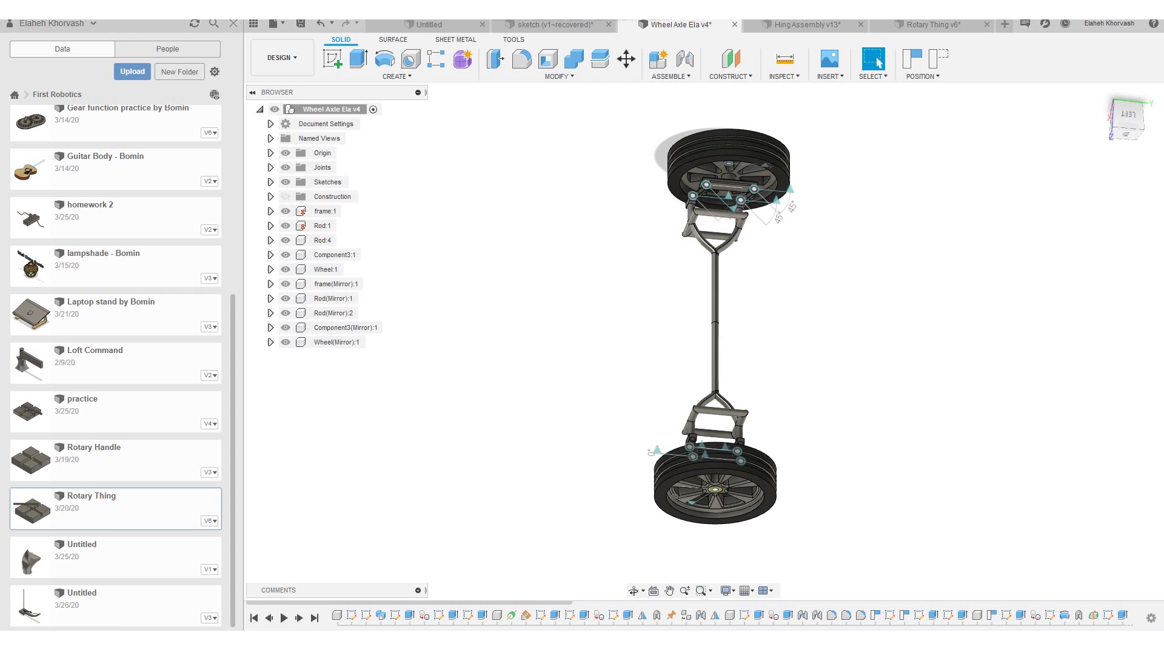
# Step: Identify the frame and rod components by toggling the visibility of frame:1 and selecting Rod:1 in the wheel axle assembly
pyautogui.click(325, 211)
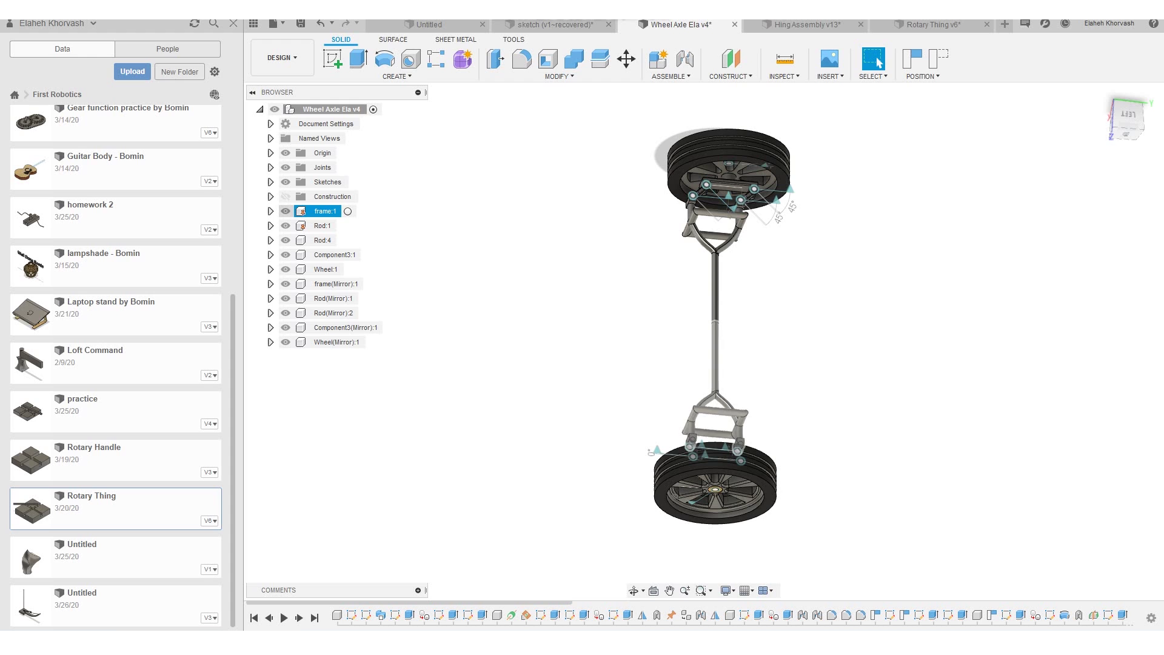
pyautogui.press('v')
pyautogui.click(286, 210)
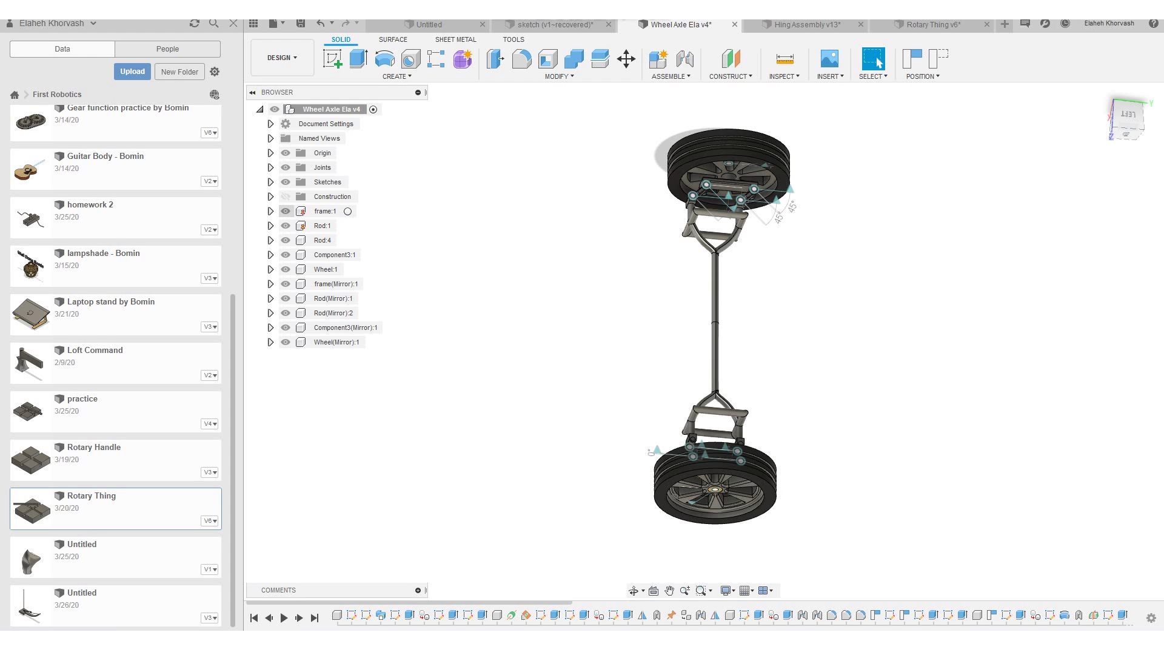
pyautogui.click(285, 211)
pyautogui.click(286, 211)
pyautogui.click(302, 226)
pyautogui.keyDown('shift'); pyautogui.moveTo(715, 291); pyautogui.dragTo(715, 367, button='middle'); pyautogui.keyUp('shift')
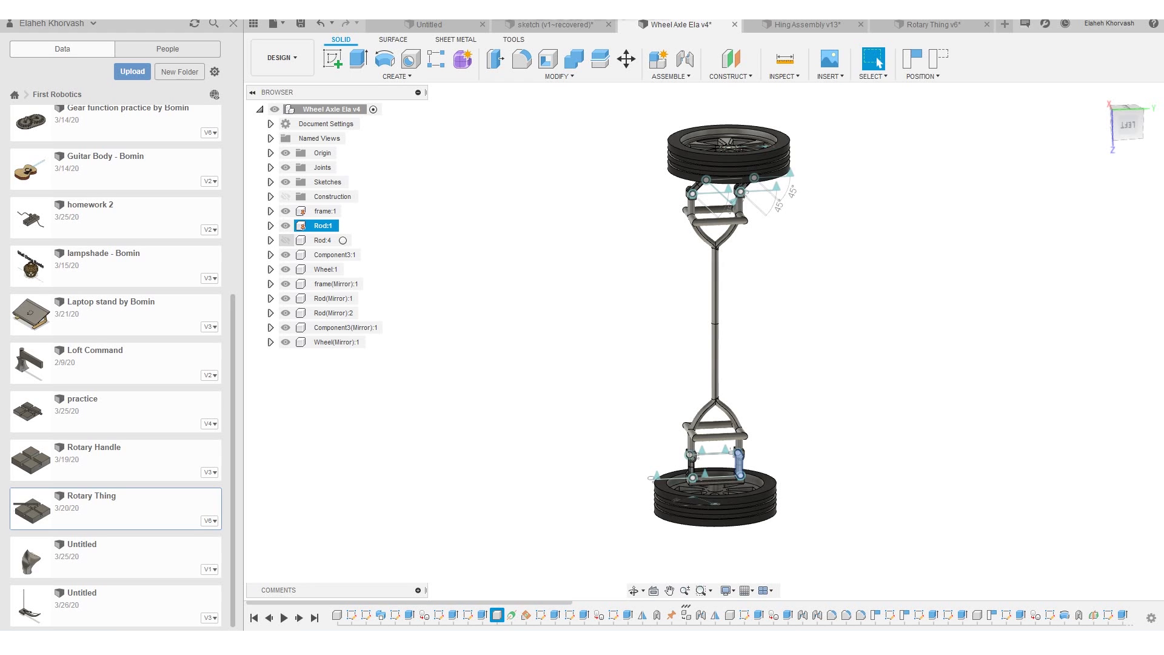
# Step: Identify Component3:1 and Wheel:1 by hiding and reshowing each one at the wheel end of the axle
pyautogui.click(334, 255)
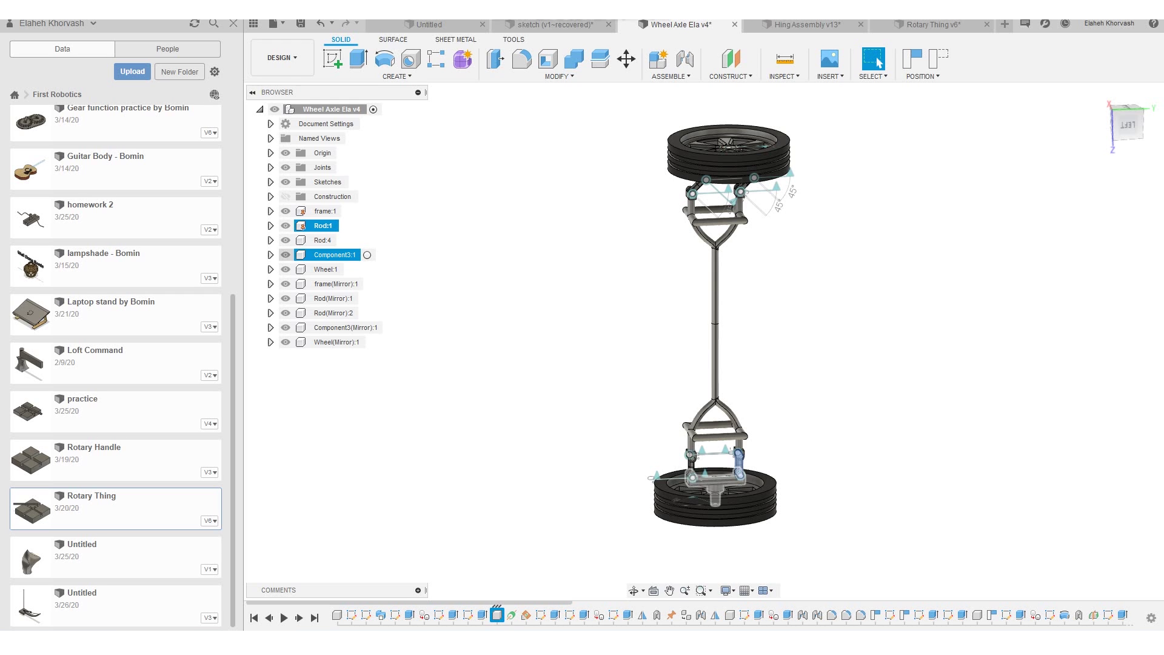
pyautogui.click(285, 254)
pyautogui.click(285, 255)
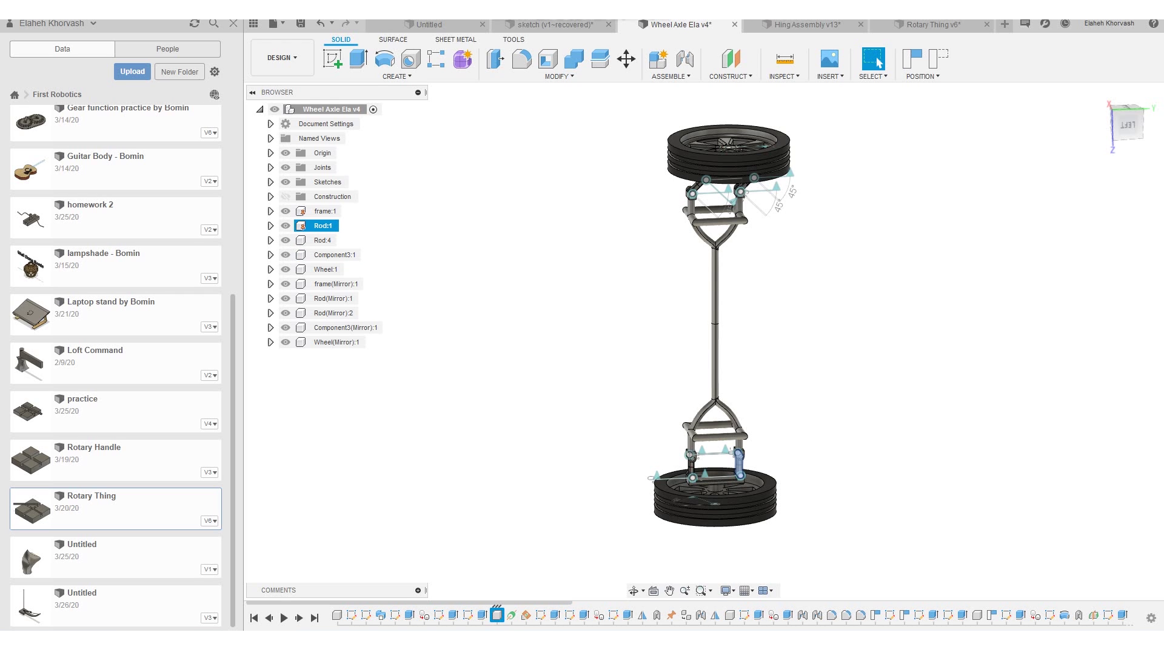
pyautogui.scroll(5, 821, 403)
pyautogui.keyDown('shift'); pyautogui.moveTo(822, 403); pyautogui.dragTo(839, 442, button='middle'); pyautogui.keyUp('shift')
pyautogui.scroll(1, 840, 441)
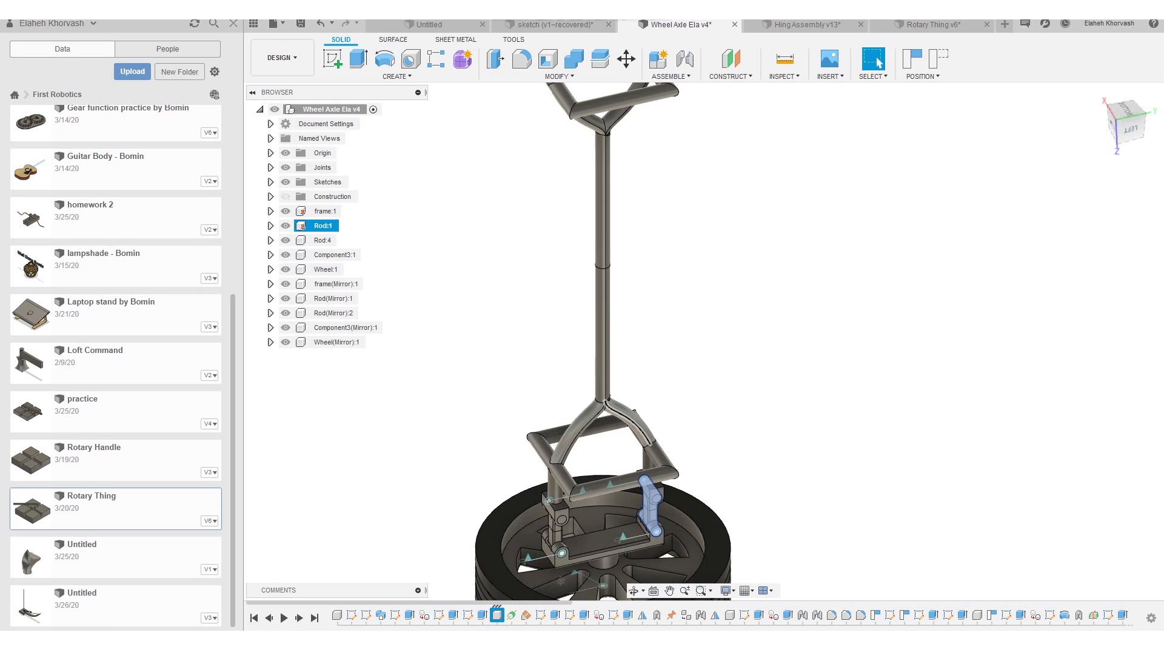
pyautogui.click(286, 269)
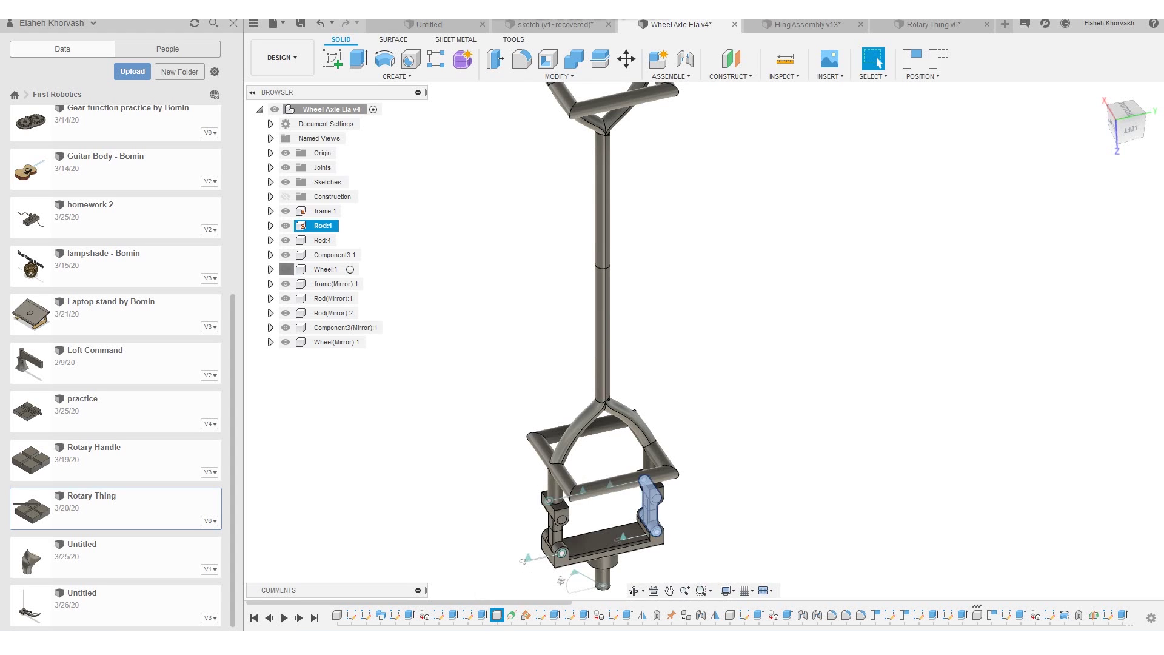
pyautogui.click(286, 269)
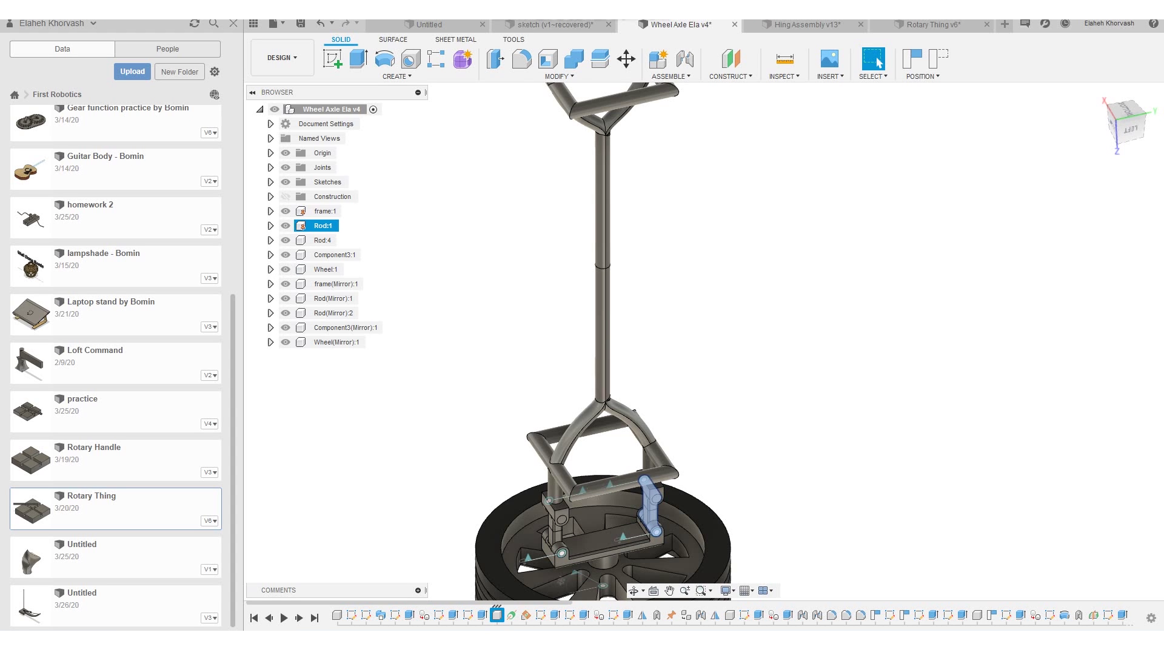
# Step: Clear the rod selection and examine both wheels, the frames and the mirrored half of the axle assembly from several sides
pyautogui.keyDown('shift'); pyautogui.moveTo(576, 388); pyautogui.dragTo(730, 260, button='middle'); pyautogui.keyUp('shift')
pyautogui.scroll(-2, 721, 176)
pyautogui.keyDown('shift'); pyautogui.moveTo(715, 176); pyautogui.dragTo(758, 99, button='middle'); pyautogui.keyUp('shift')
pyautogui.scroll(-6, 733, 140)
pyautogui.scroll(-2, 758, 97)
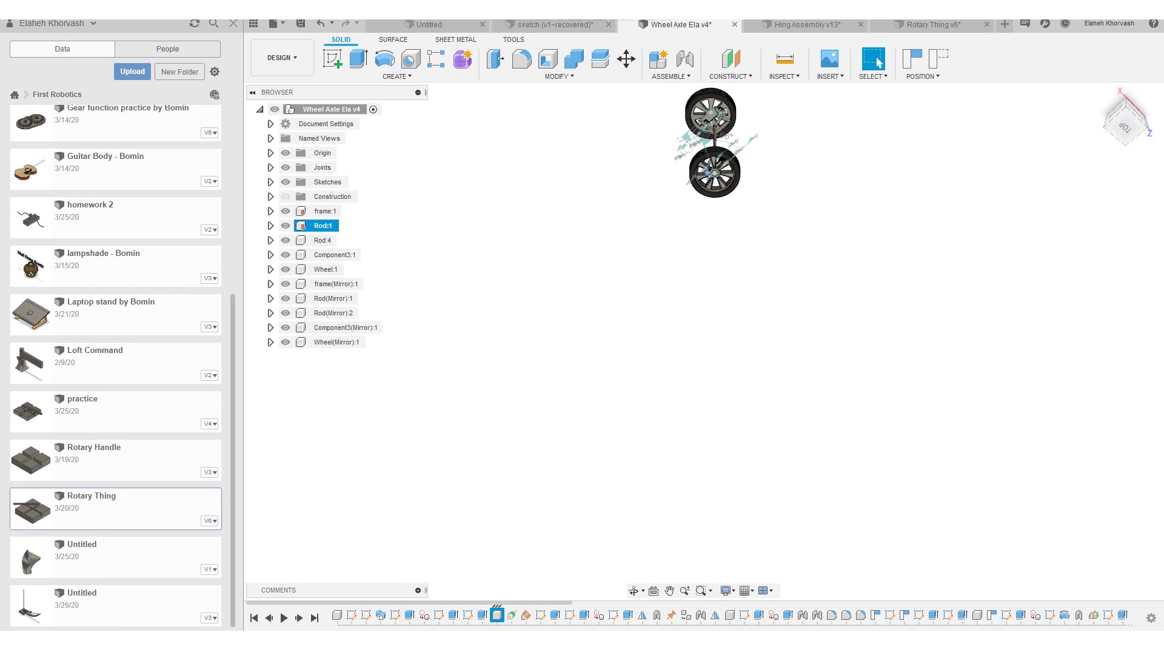
pyautogui.scroll(5, 751, 114)
pyautogui.moveTo(750, 115)
pyautogui.keyDown('shift'); pyautogui.mouseDown(button='middle')
pyautogui.moveTo(755, 162)
pyautogui.moveTo(753, 88)
pyautogui.mouseUp(button='middle'); pyautogui.keyUp('shift')
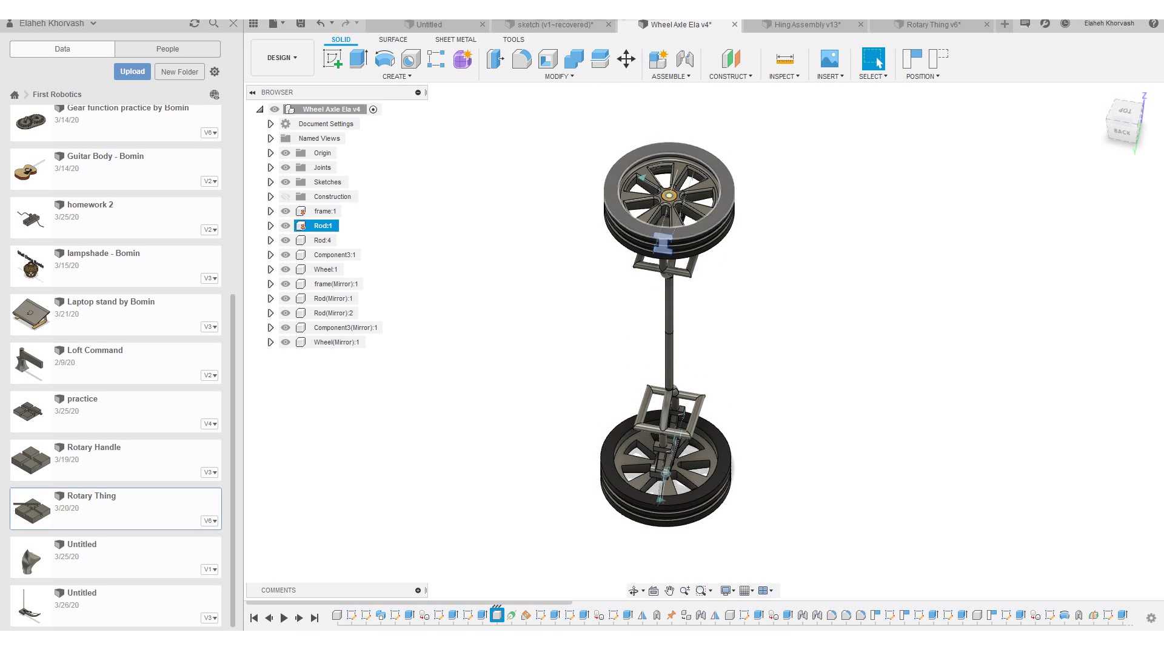
pyautogui.press('Escape')
pyautogui.keyDown('shift'); pyautogui.moveTo(697, 188); pyautogui.dragTo(697, 91, button='middle'); pyautogui.keyUp('shift')
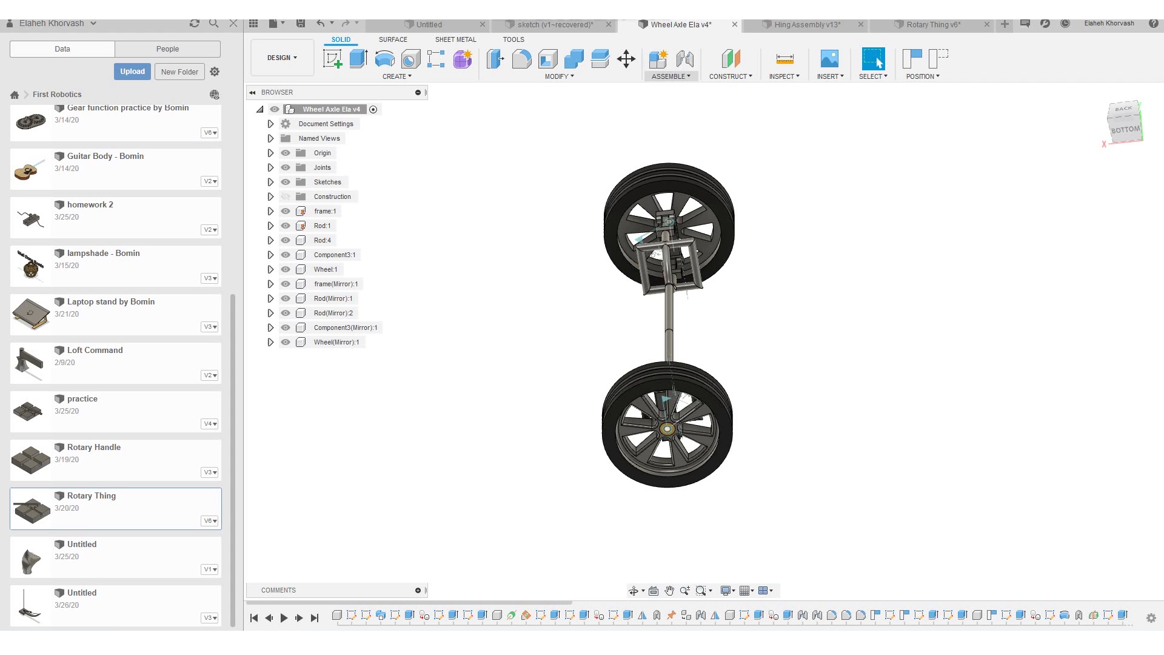
# Step: Start an As-Built Joint in the wheel axle assembly and review the available motion types
pyautogui.click(670, 76)
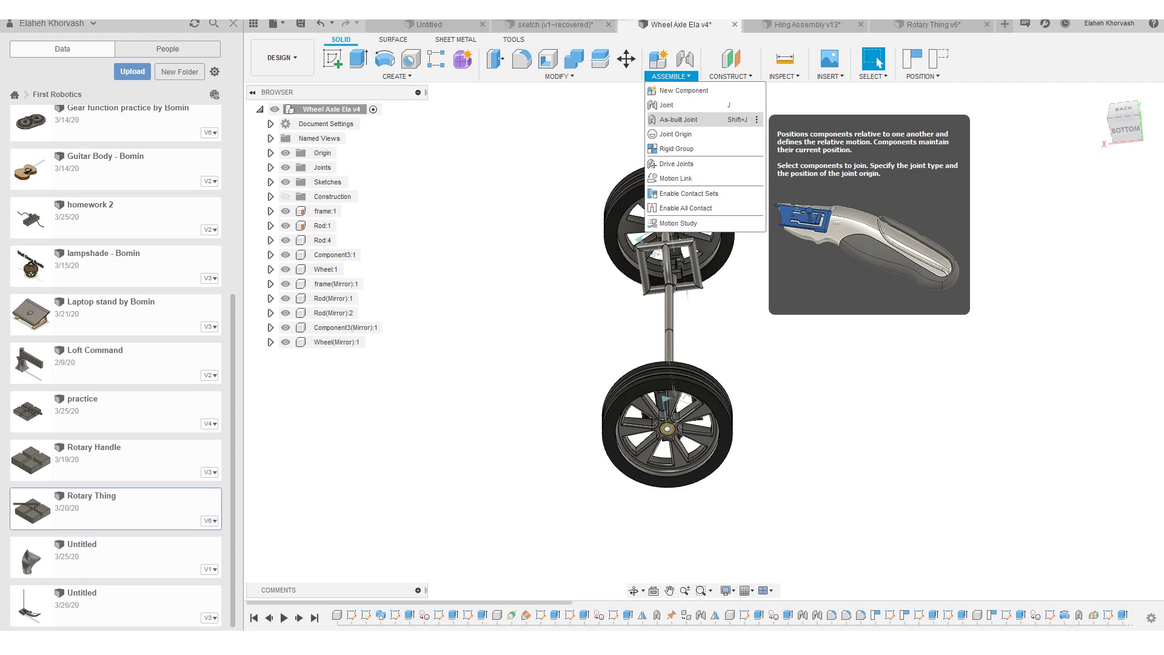
pyautogui.click(679, 120)
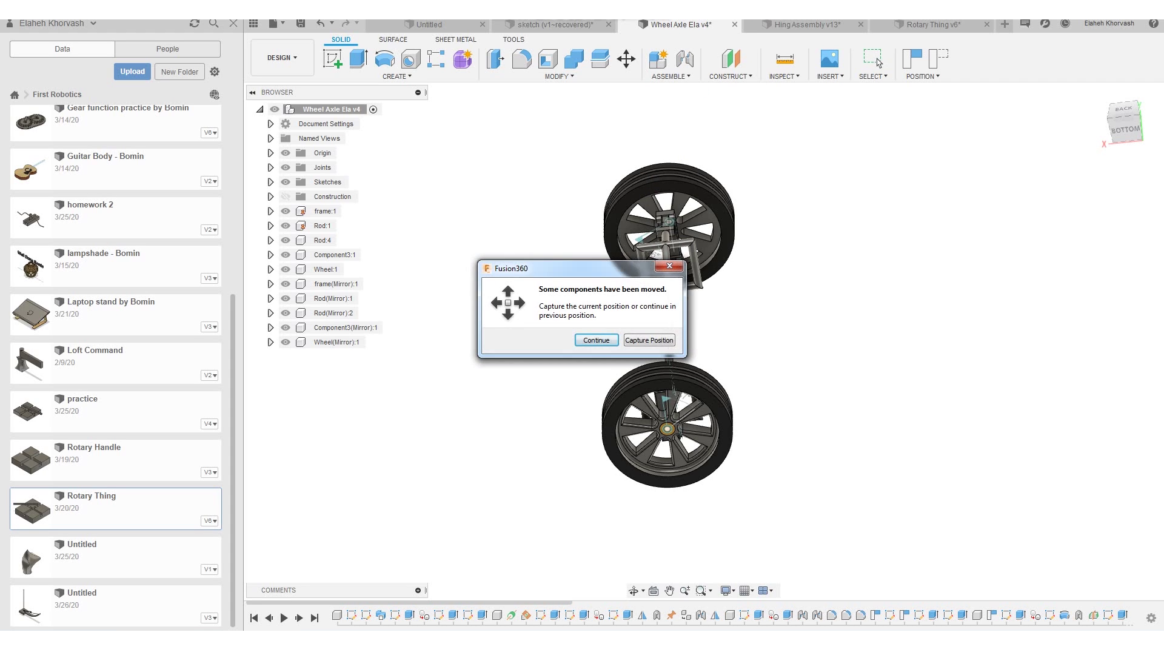
pyautogui.press('Return')
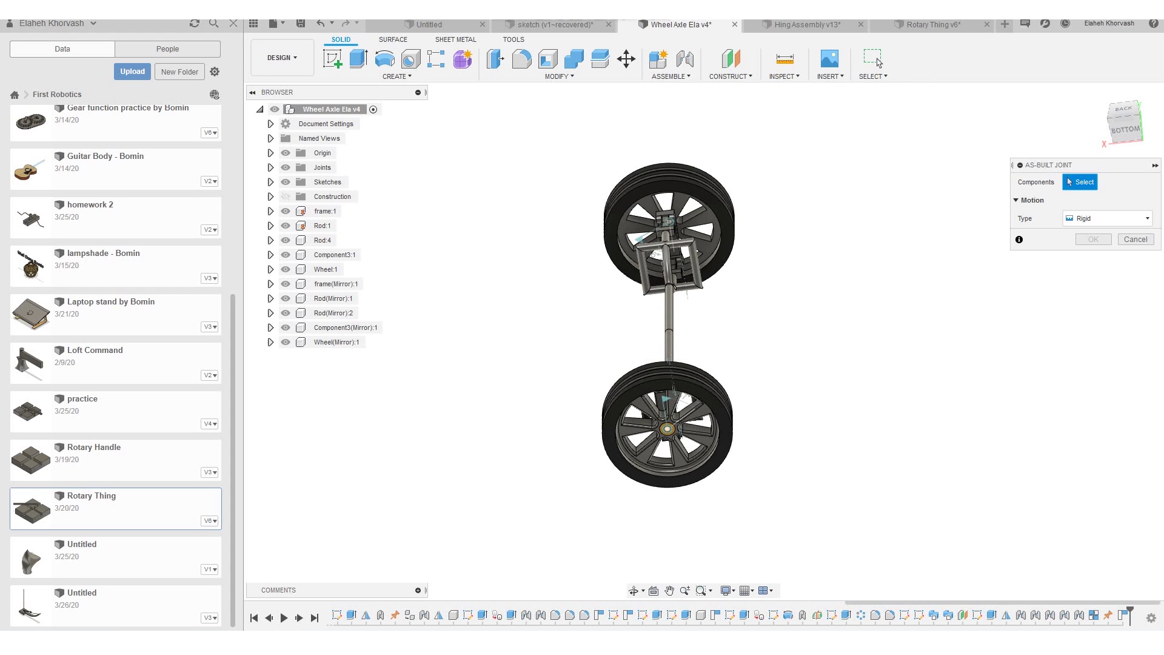
pyautogui.moveTo(1067, 165); pyautogui.dragTo(976, 136)
pyautogui.click(1017, 189)
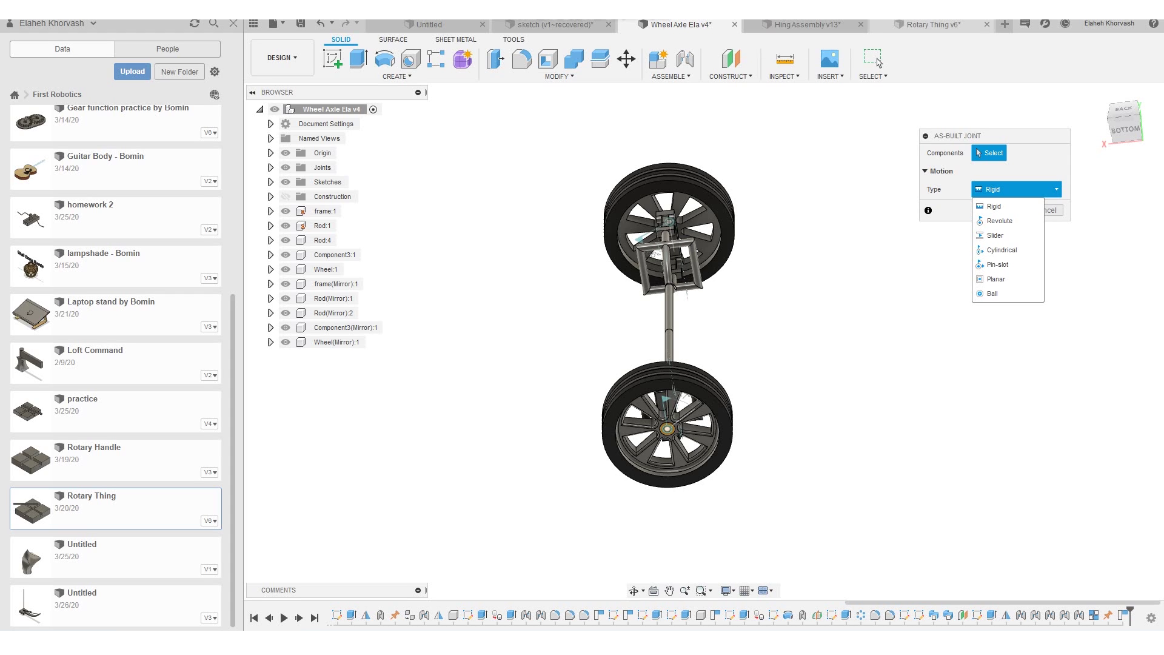
# Step: Switch to the Rotary Thing design and swing the arm around the base to test how its two sliders travel in the slots
pyautogui.click(933, 25)
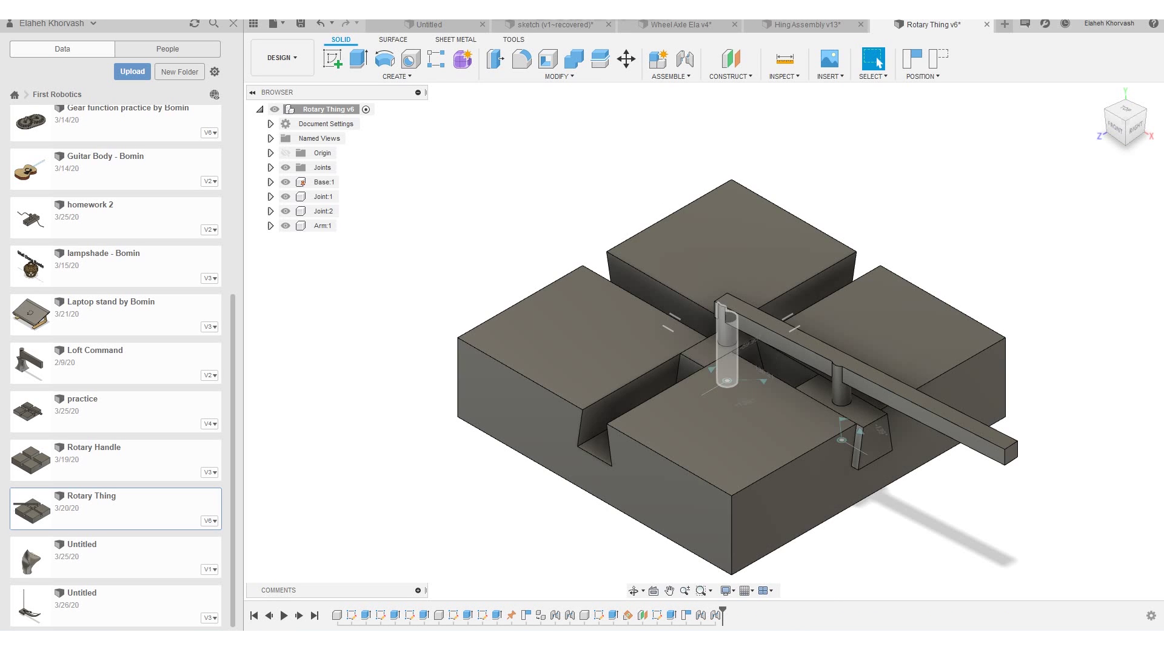
pyautogui.moveTo(997, 441); pyautogui.dragTo(426, 242)
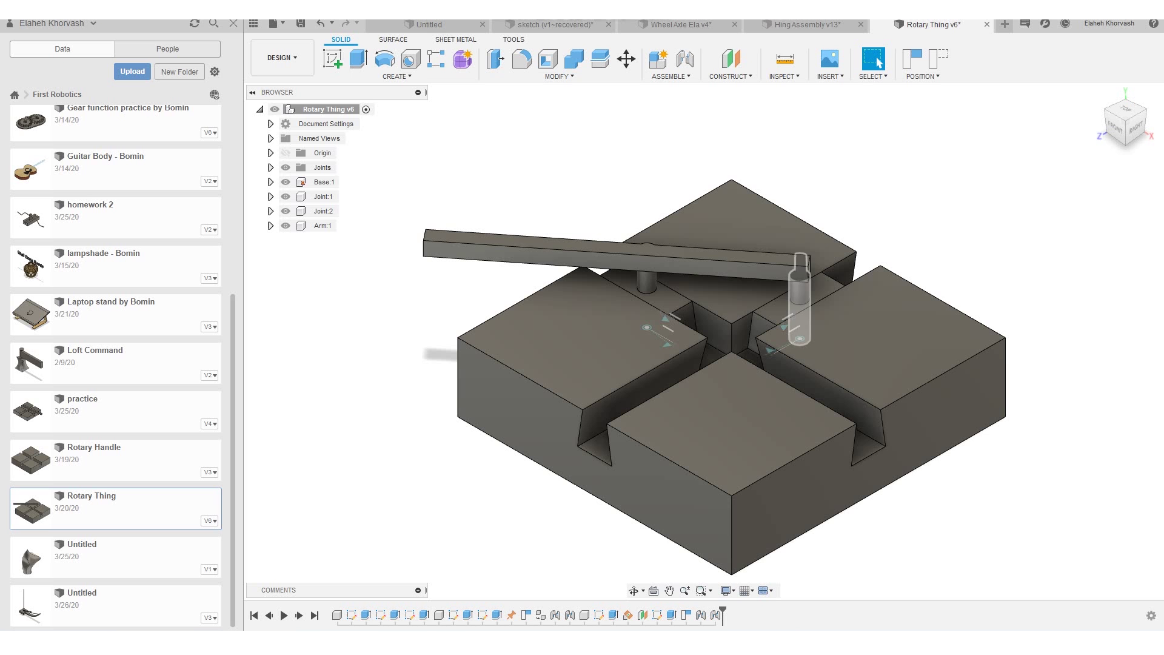
pyautogui.moveTo(799, 269); pyautogui.dragTo(737, 307)
pyautogui.moveTo(470, 158)
pyautogui.mouseDown()
pyautogui.moveTo(635, 129)
pyautogui.moveTo(832, 184)
pyautogui.moveTo(880, 220)
pyautogui.moveTo(1011, 435)
pyautogui.moveTo(1034, 371)
pyautogui.moveTo(868, 209)
pyautogui.moveTo(723, 153)
pyautogui.moveTo(658, 429)
pyautogui.moveTo(1023, 436)
pyautogui.moveTo(914, 230)
pyautogui.moveTo(838, 189)
pyautogui.moveTo(471, 308)
pyautogui.moveTo(479, 325)
pyautogui.moveTo(473, 126)
pyautogui.moveTo(464, 152)
pyautogui.mouseUp()
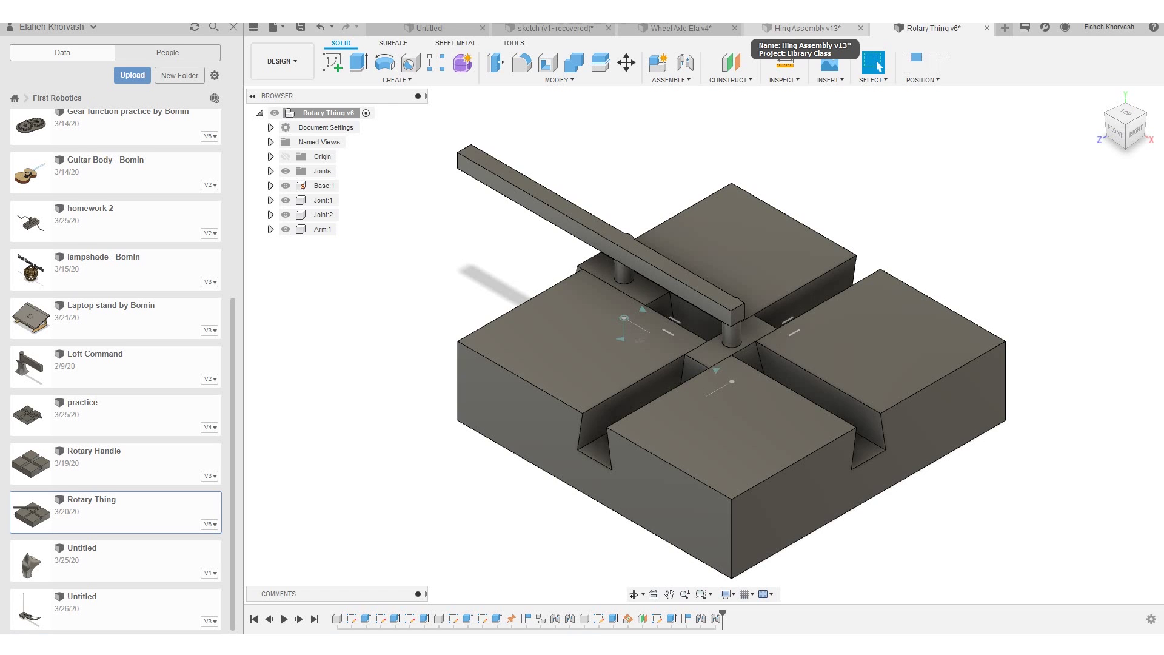
# Step: Switch to the Hing Assembly design and rotate the upper leaf about the hinge barrel to test its revolute motion
pyautogui.click(800, 28)
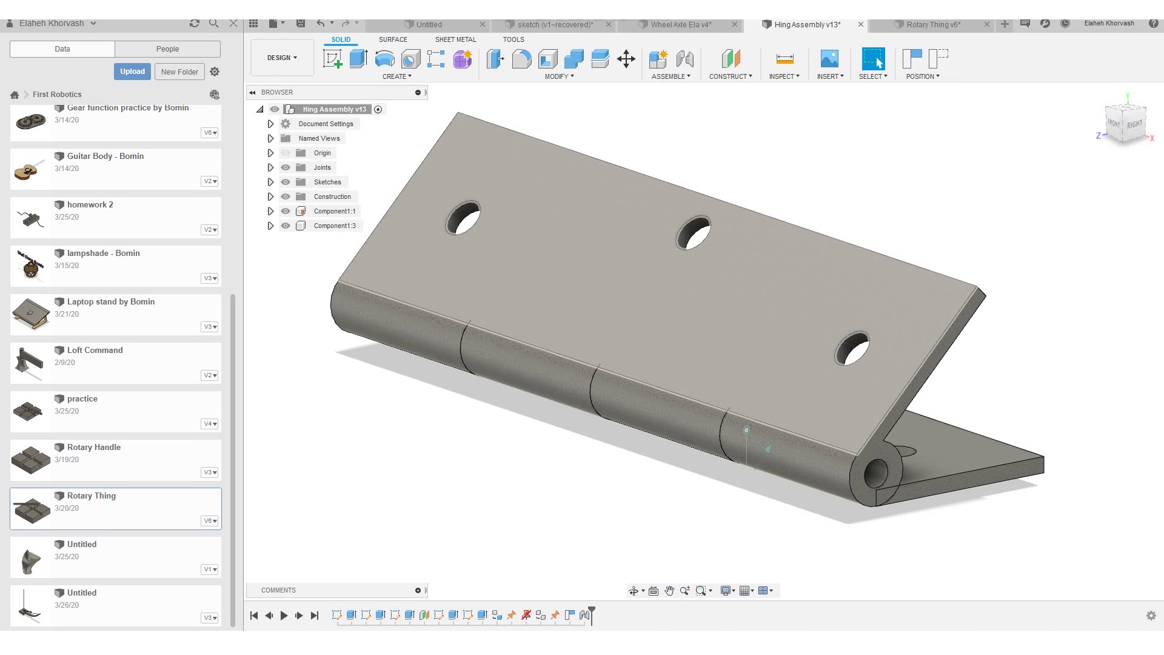
pyautogui.moveTo(658, 284); pyautogui.dragTo(518, 392)
pyautogui.click(877, 61)
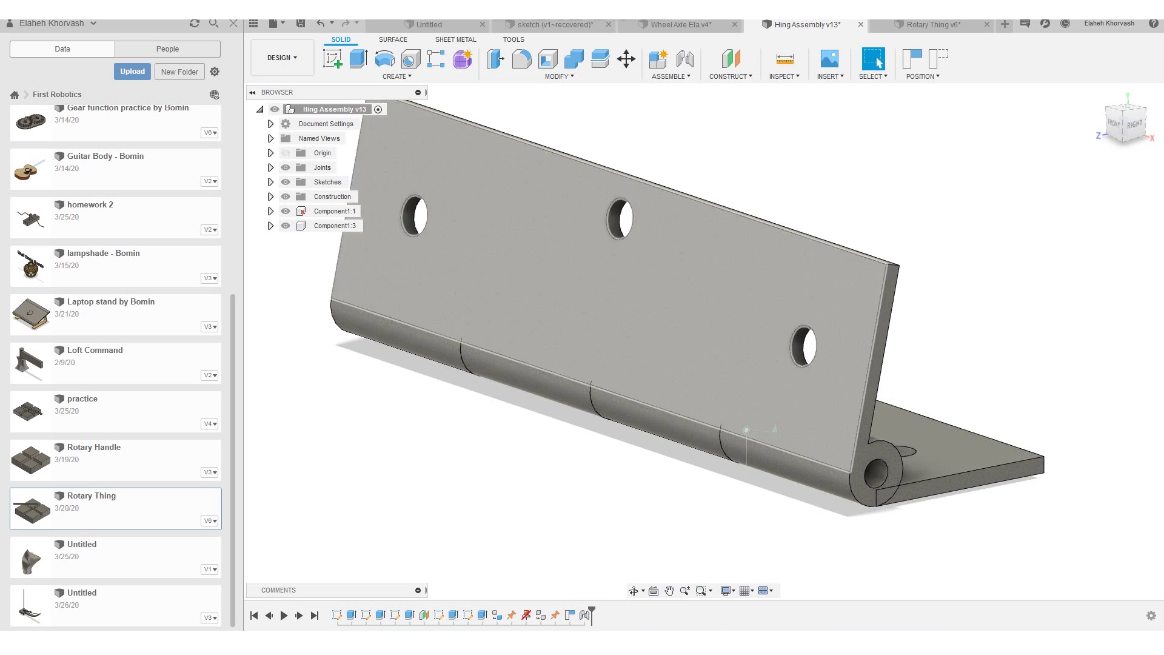
pyautogui.keyDown('shift'); pyautogui.moveTo(684, 290); pyautogui.dragTo(665, 229, button='middle'); pyautogui.keyUp('shift')
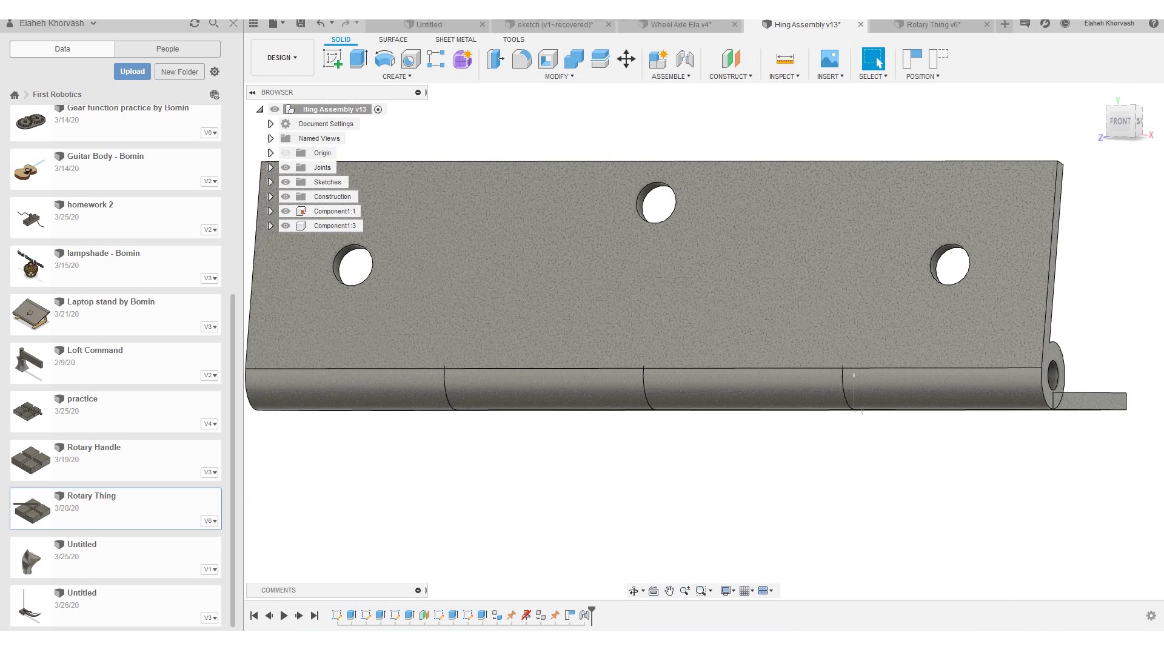